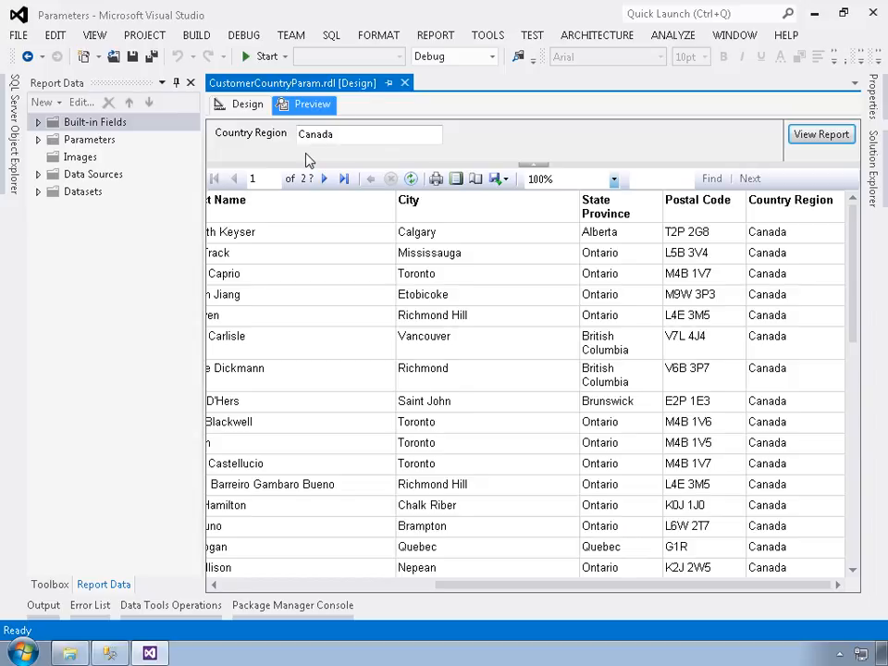
Step: Return the report to design view, then in SQL Server Management Studio execute CountriesList.sql to create and test the SalesLT.CountriesList stored procedure
{"action": "left_click", "coordinate": [237, 109]}
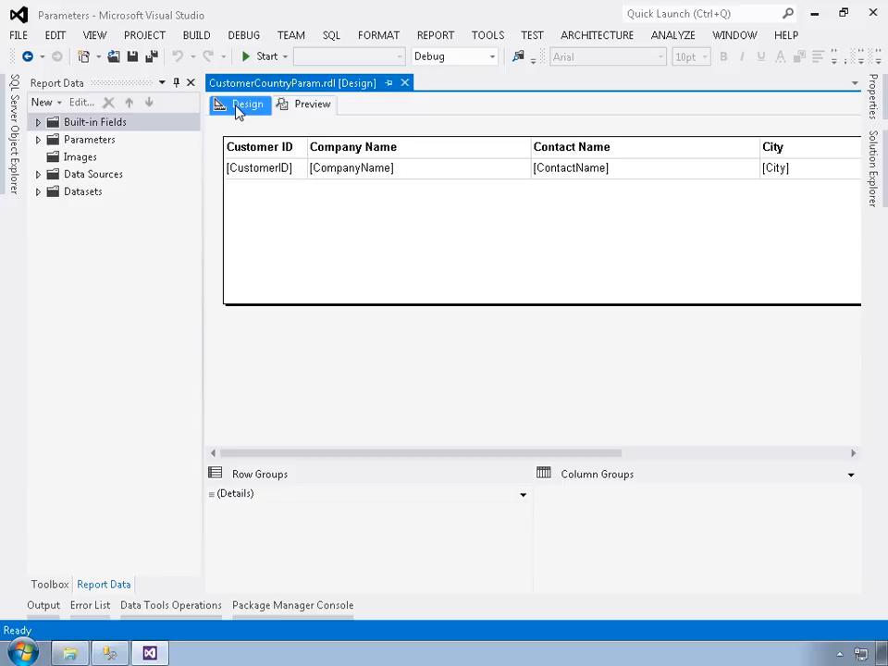
{"action": "left_click", "coordinate": [110, 653]}
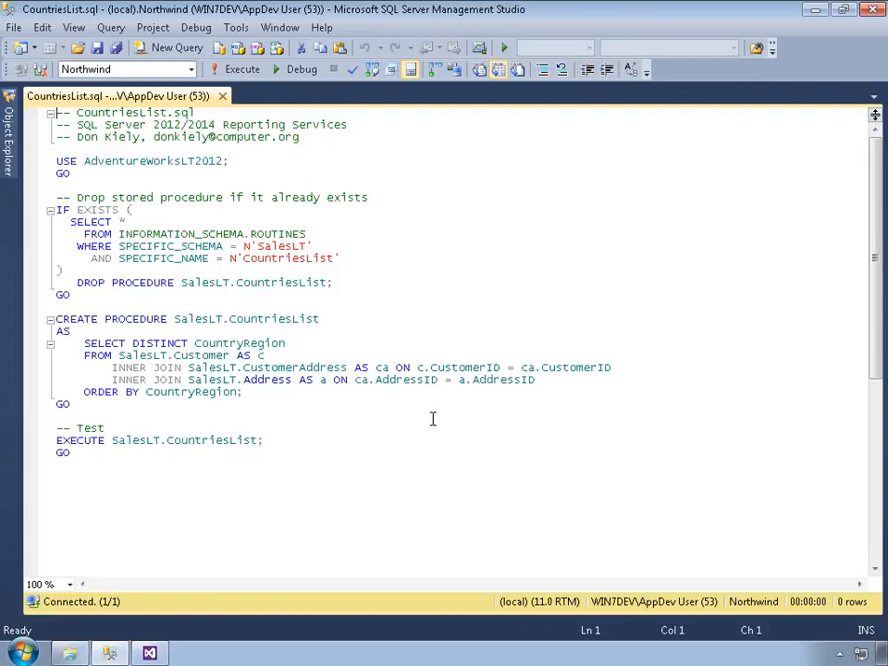
{"action": "left_click", "coordinate": [238, 75]}
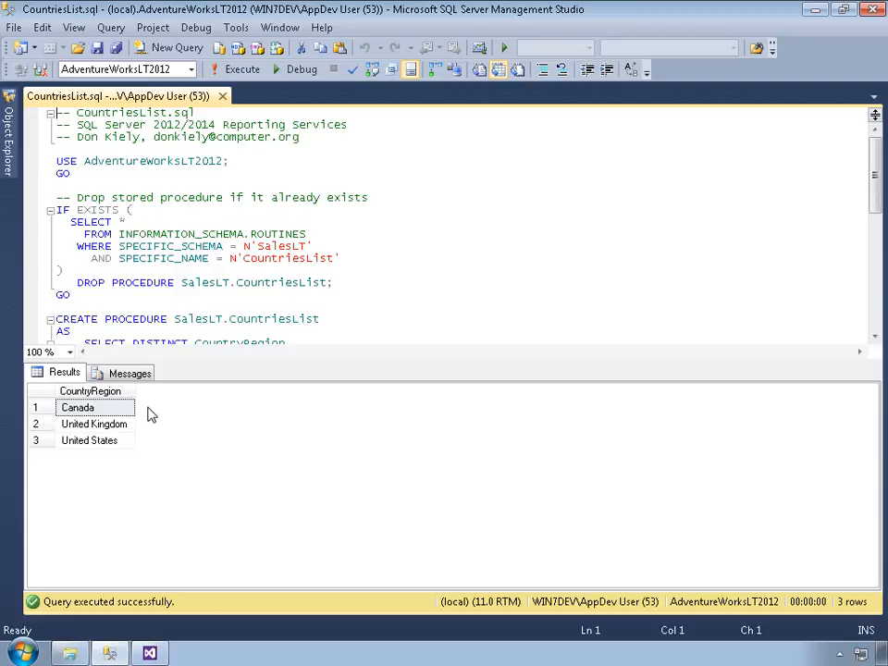
{"action": "left_click", "coordinate": [258, 308]}
{"action": "scroll", "coordinate": [258, 311], "scroll_direction": "down", "scroll_amount": 2}
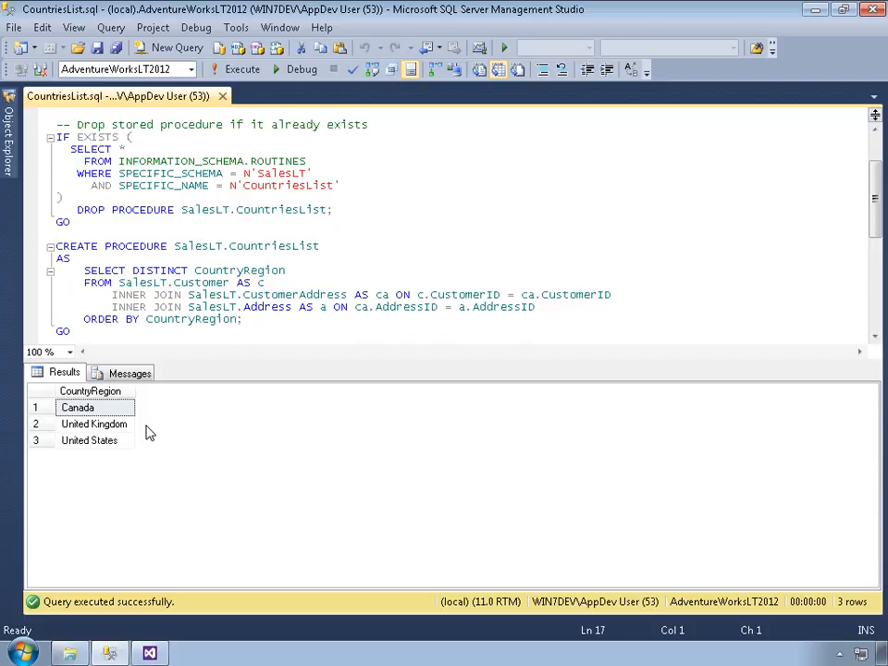
Step: Switch back to Visual Studio and start a new dataset named CountriesListDataset, embedded in the report
{"action": "left_click", "coordinate": [149, 654]}
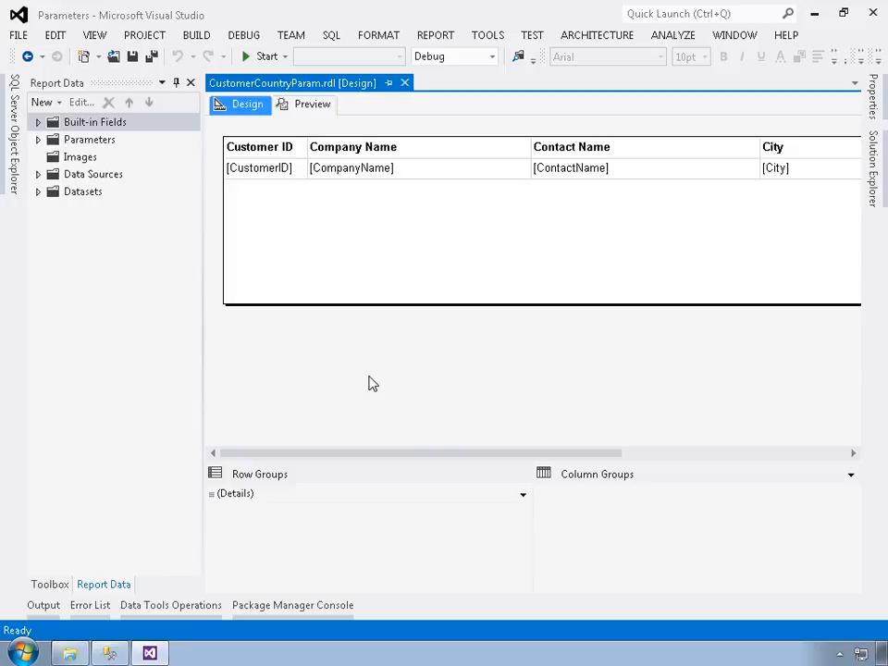
{"action": "left_click", "coordinate": [51, 103]}
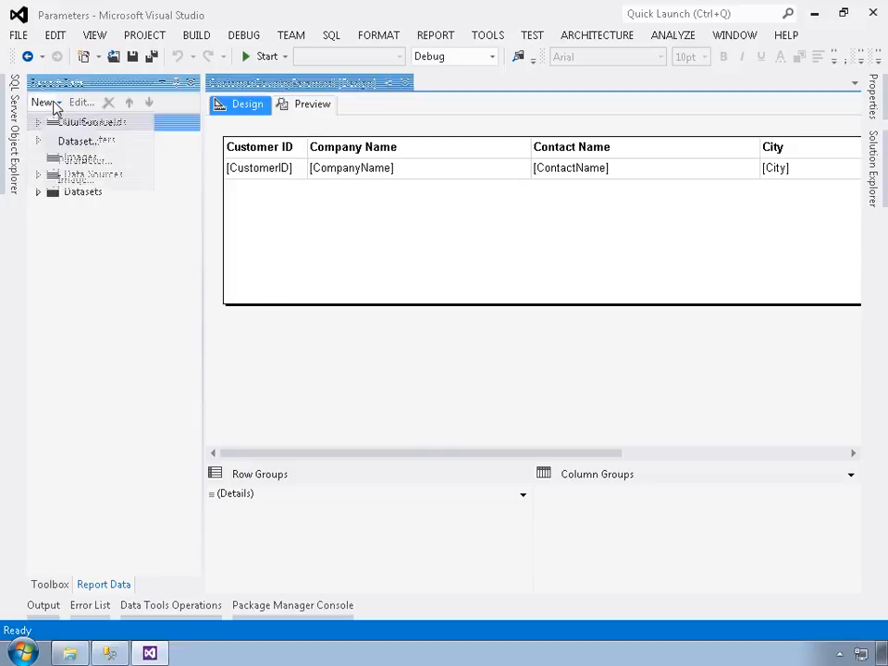
{"action": "left_click", "coordinate": [82, 143]}
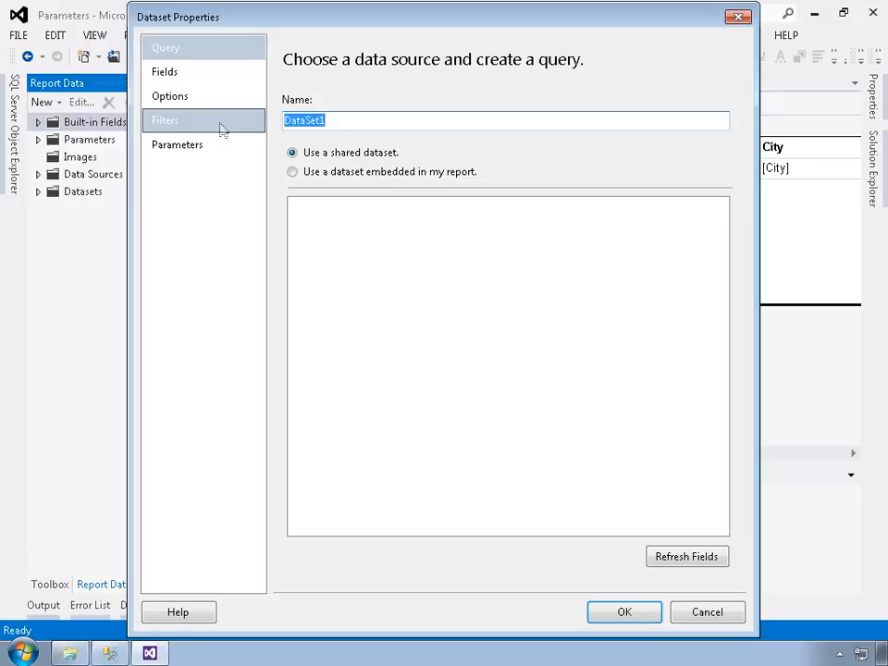
{"action": "type", "text": "CountriesLi"}
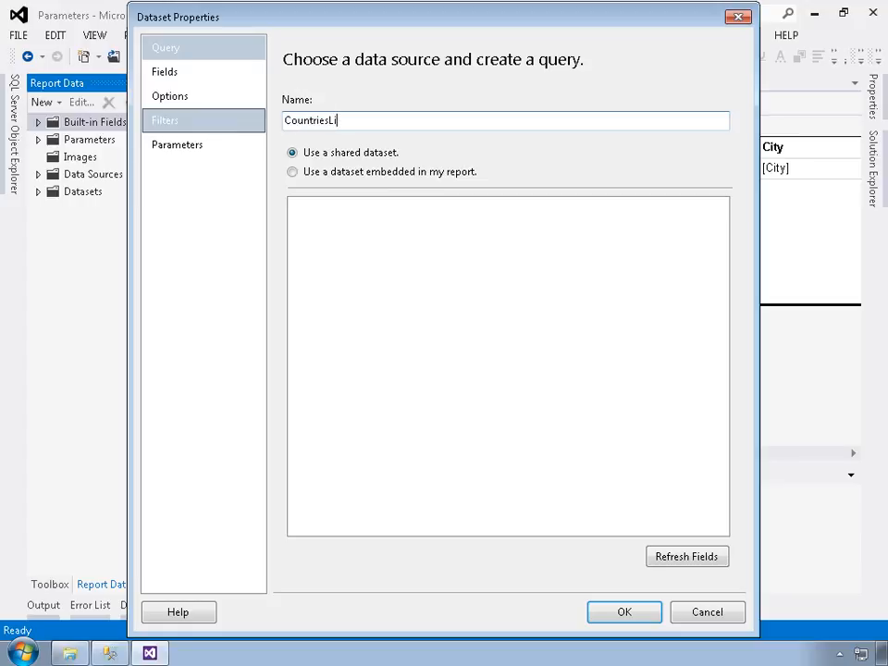
{"action": "type", "text": "stDataset"}
{"action": "left_click", "coordinate": [350, 176]}
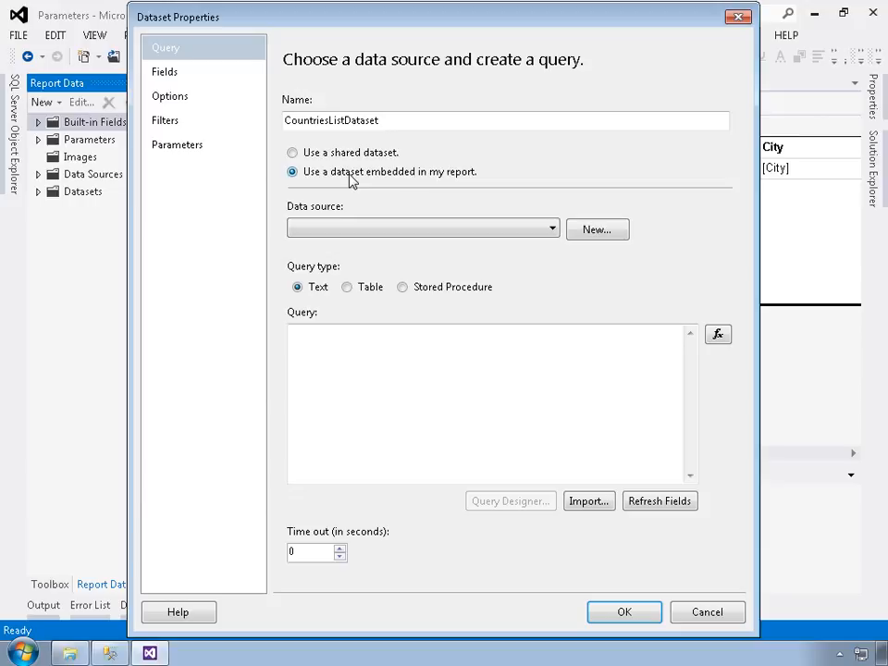
Step: Base the dataset on the AdventureWorksLT2012 data source and the SalesLT.CountriesList stored procedure, and save it
{"action": "left_click", "coordinate": [403, 231]}
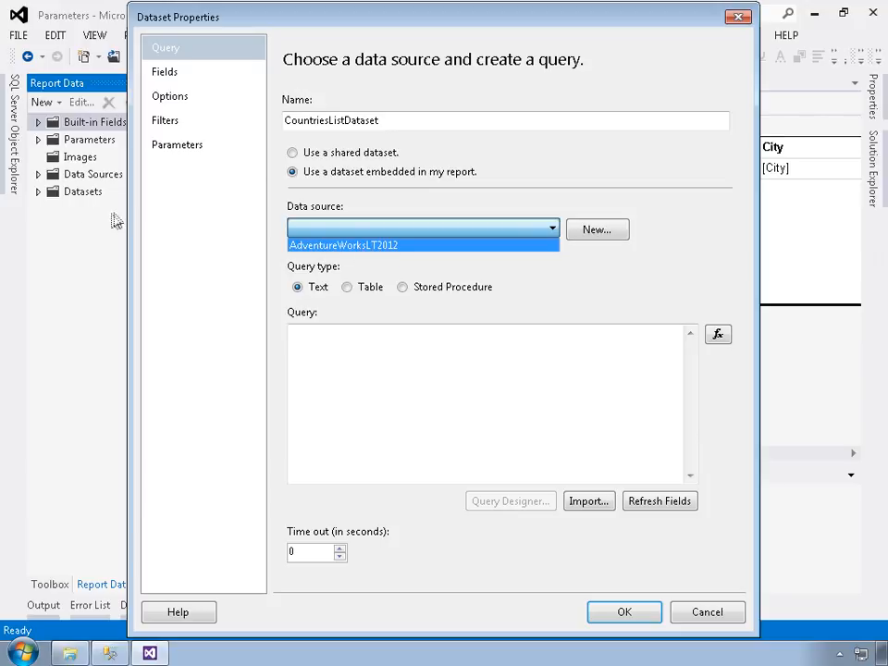
{"action": "left_click", "coordinate": [427, 249]}
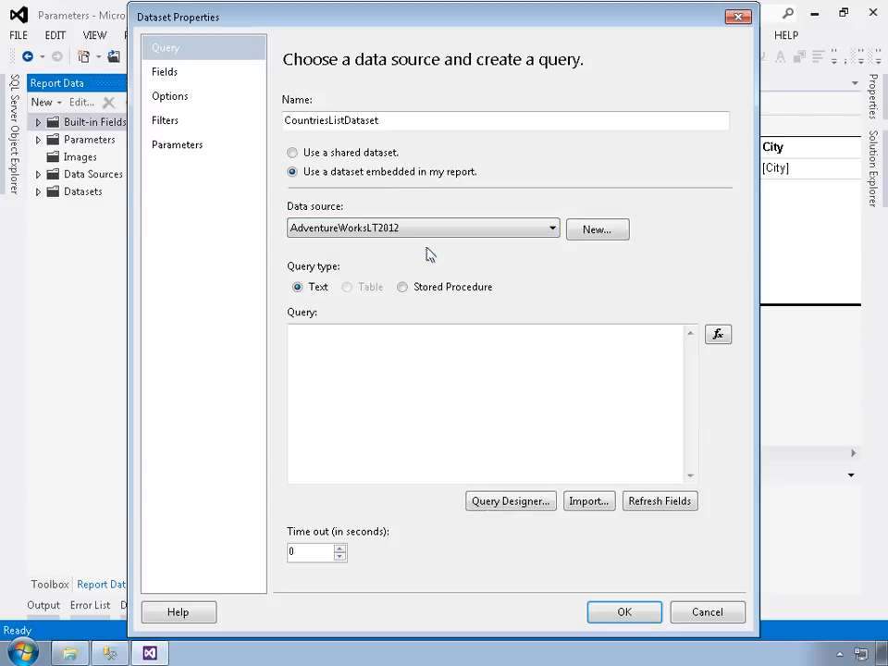
{"action": "left_click", "coordinate": [443, 289]}
{"action": "left_click", "coordinate": [691, 335]}
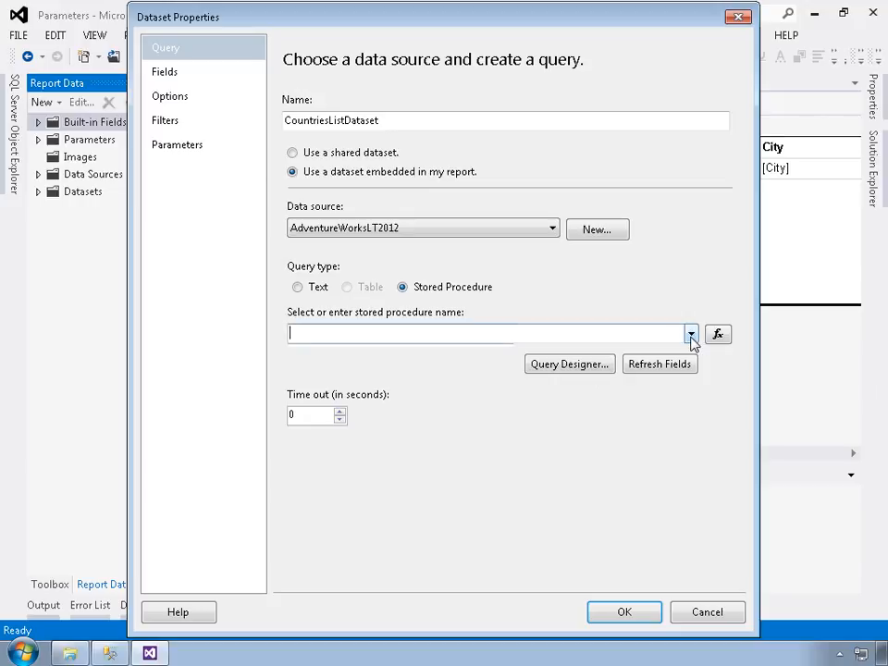
{"action": "left_click", "coordinate": [364, 356]}
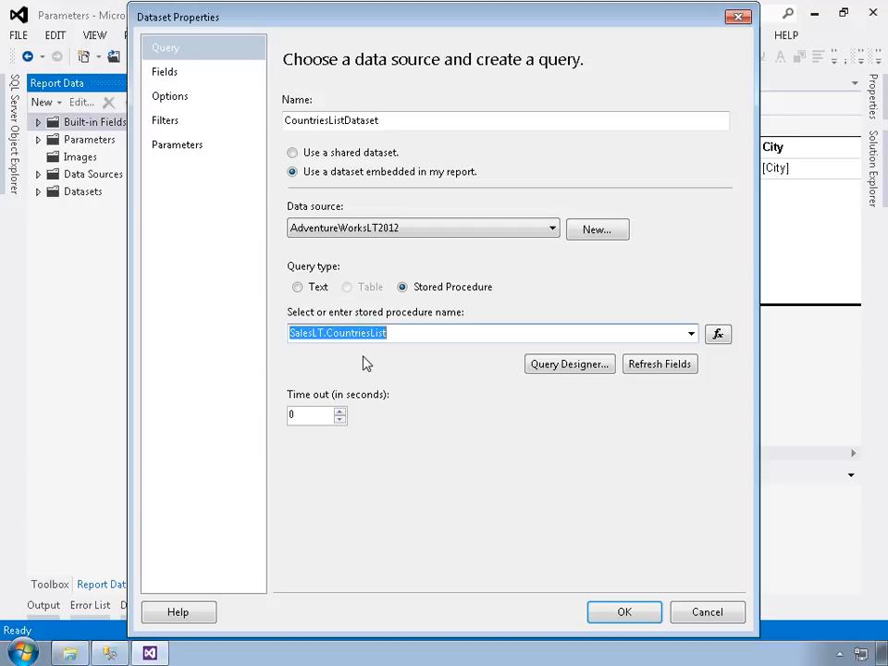
{"action": "left_click", "coordinate": [624, 618]}
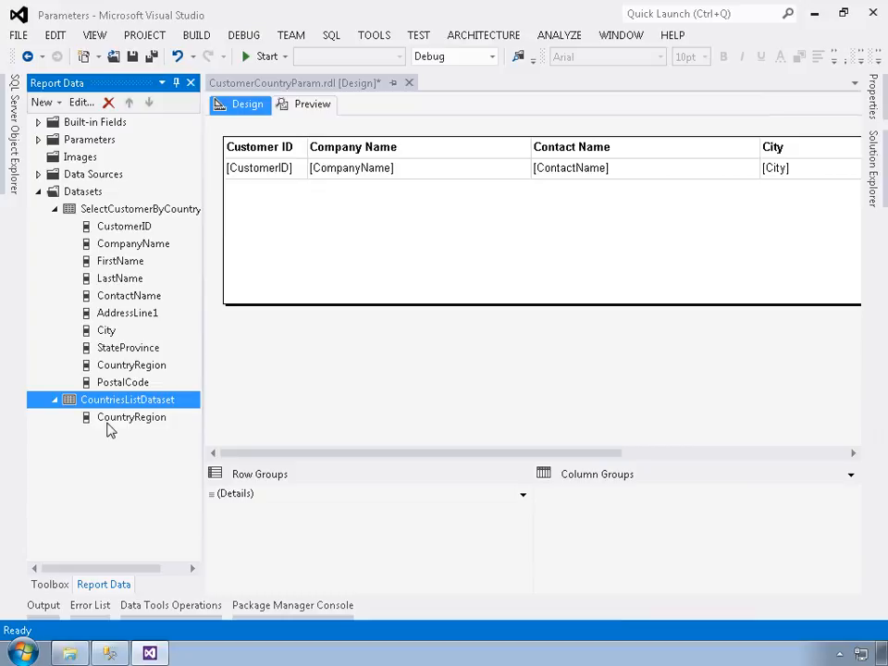
Step: Make the CountryRegion parameter get its available values from CountriesListDataset, with CountryRegion as both value field and label field
{"action": "double_click", "coordinate": [79, 141]}
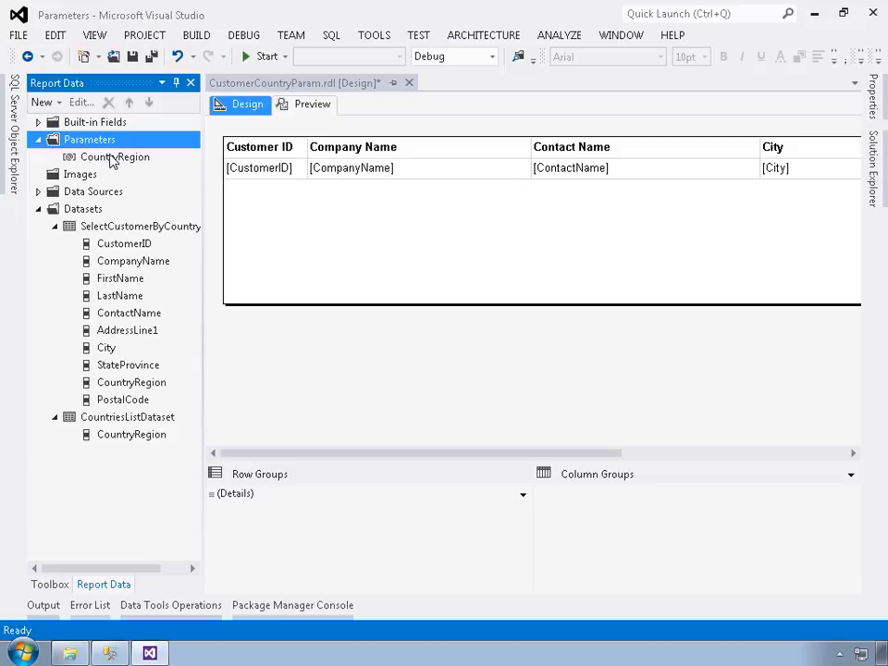
{"action": "double_click", "coordinate": [114, 158]}
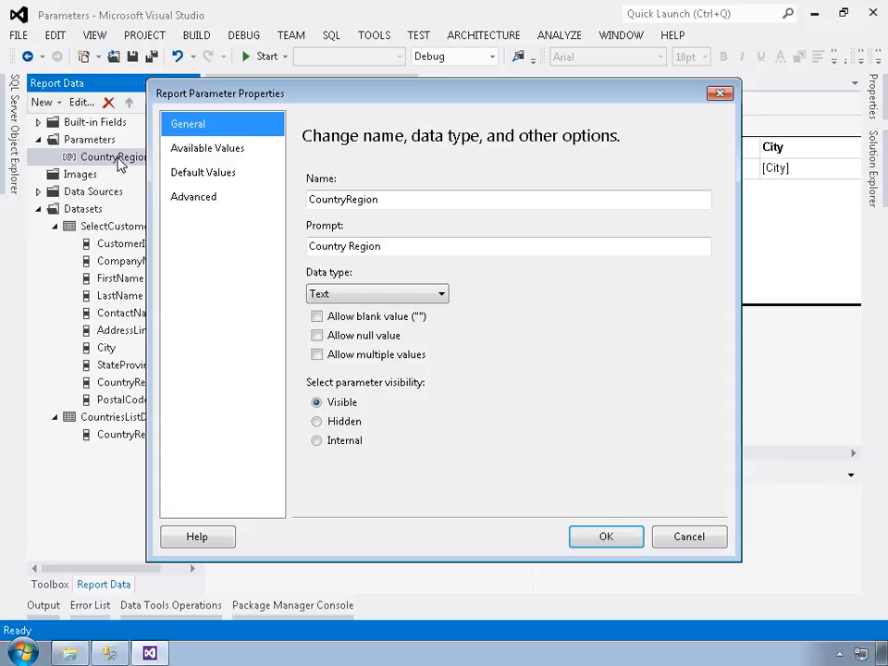
{"action": "left_click", "coordinate": [213, 150]}
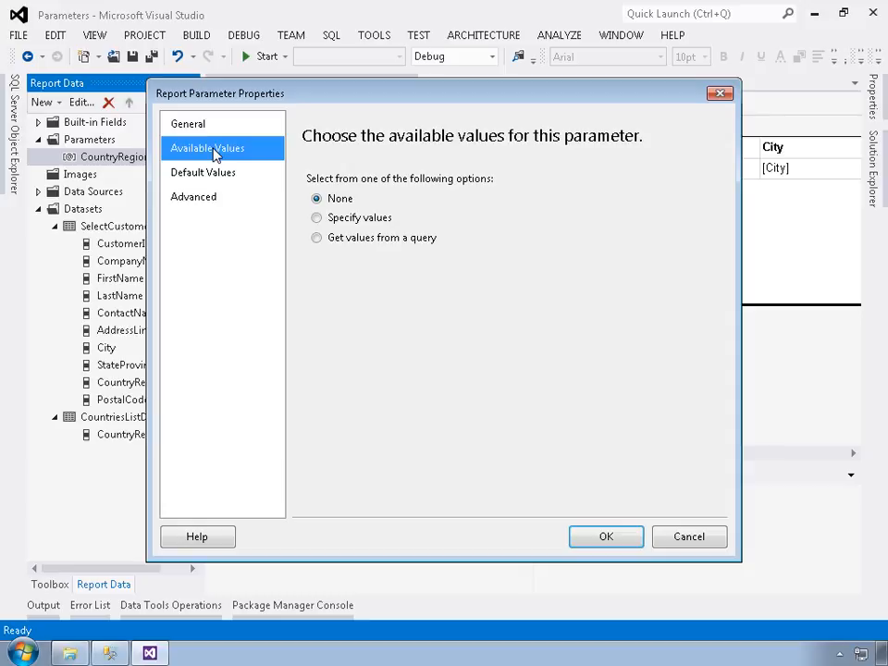
{"action": "left_click", "coordinate": [348, 244]}
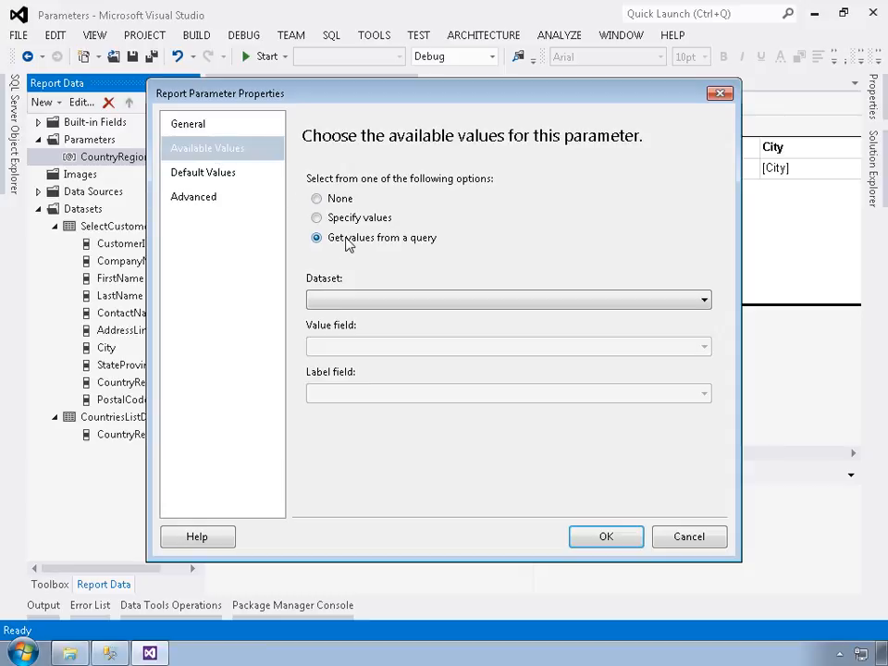
{"action": "left_click", "coordinate": [413, 302]}
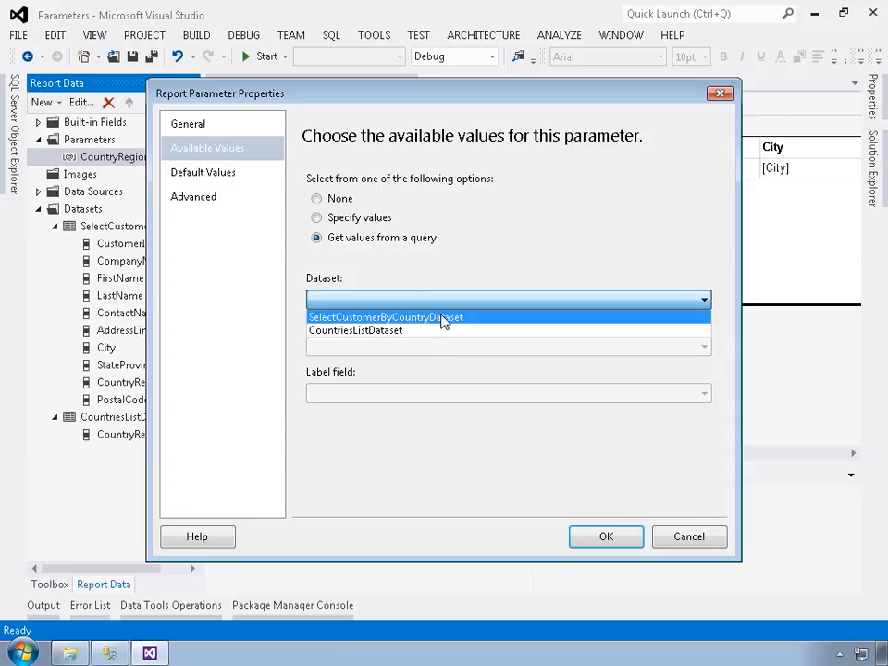
{"action": "left_click", "coordinate": [345, 335]}
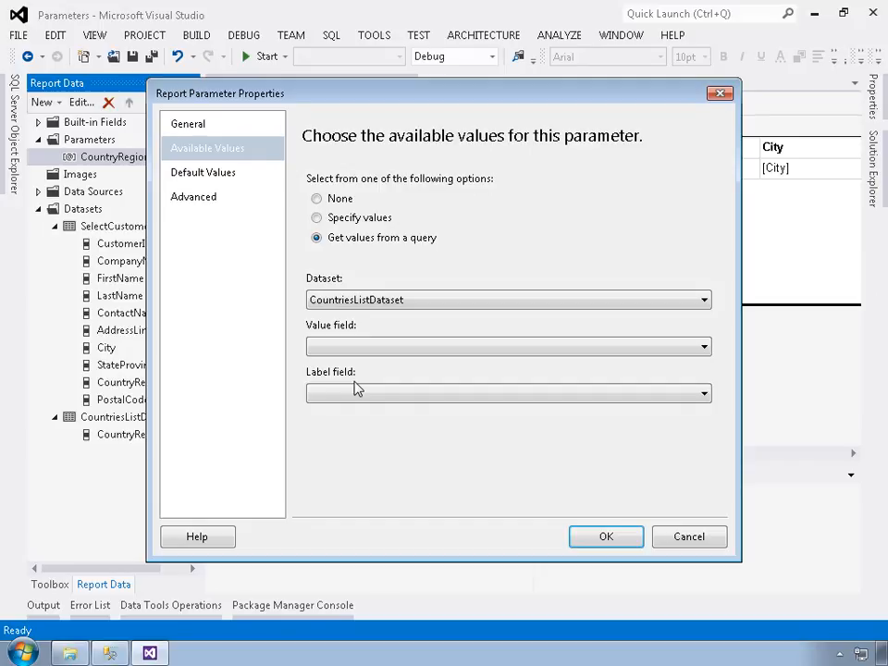
{"action": "left_click", "coordinate": [360, 348]}
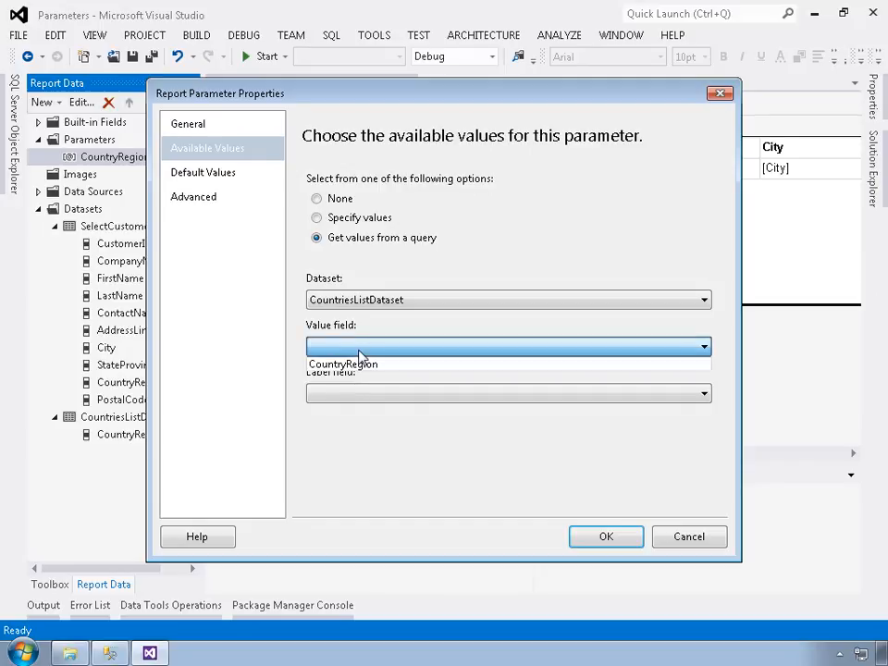
{"action": "left_click", "coordinate": [365, 366]}
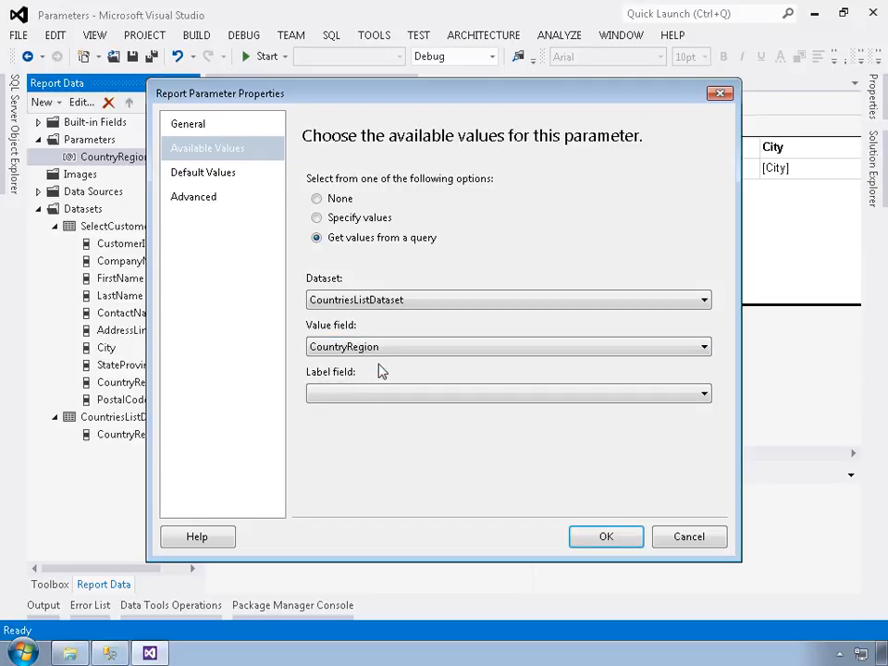
{"action": "left_click", "coordinate": [396, 397]}
{"action": "left_click", "coordinate": [398, 415]}
Step: Specify United States as the CountryRegion parameter's default value and save the parameter properties
{"action": "left_click", "coordinate": [212, 176]}
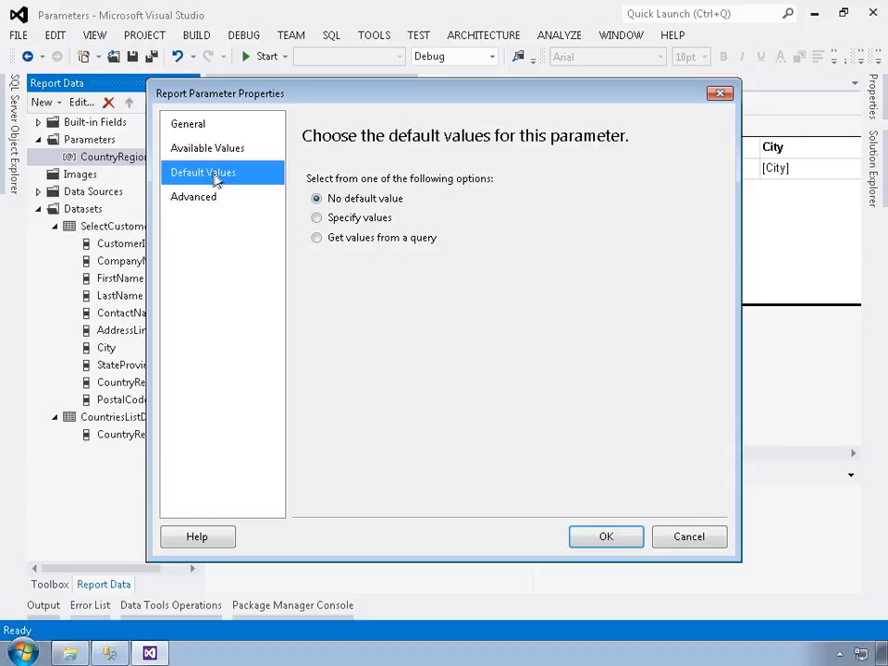
{"action": "left_click", "coordinate": [360, 222]}
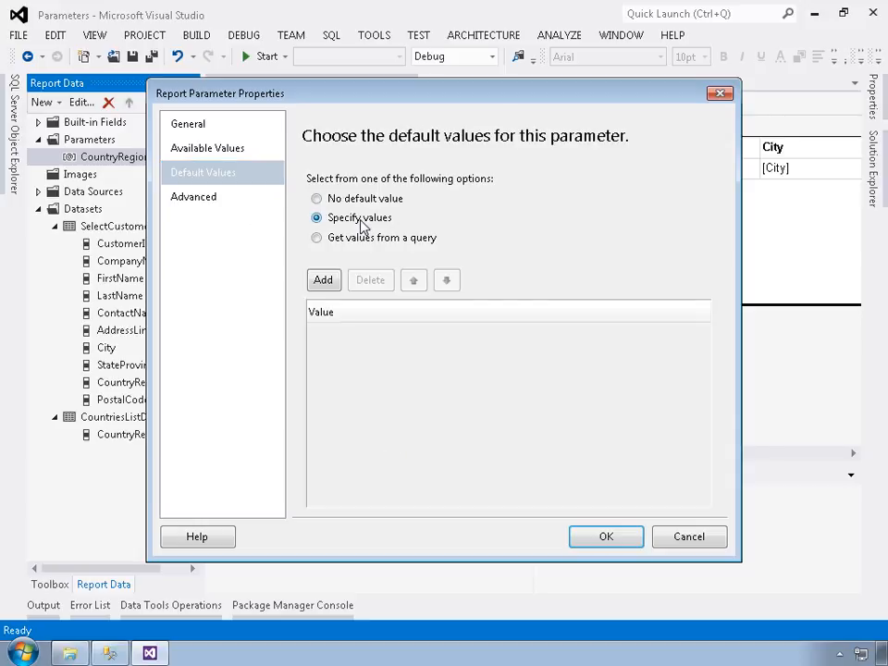
{"action": "left_click", "coordinate": [323, 281]}
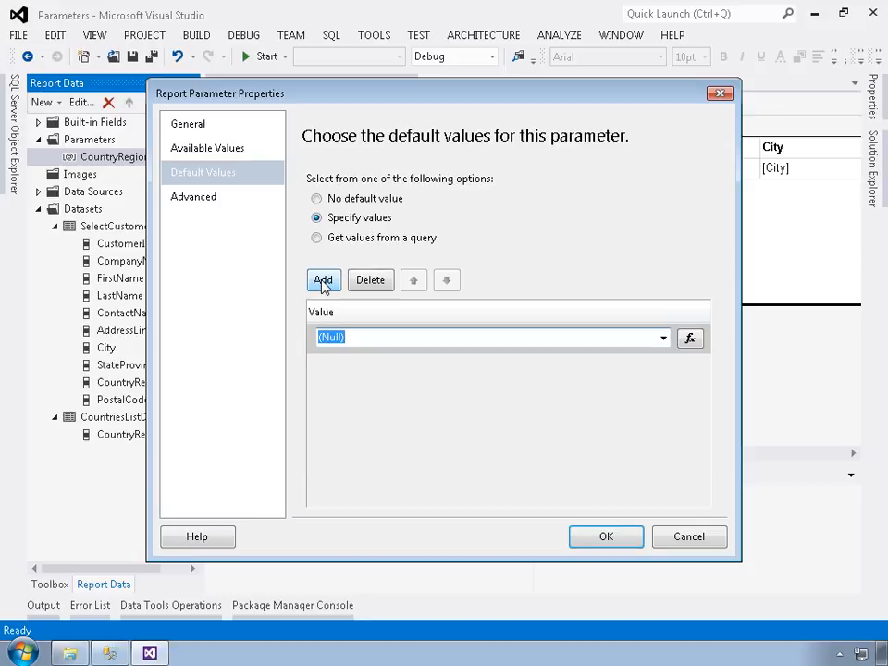
{"action": "type", "text": "United States"}
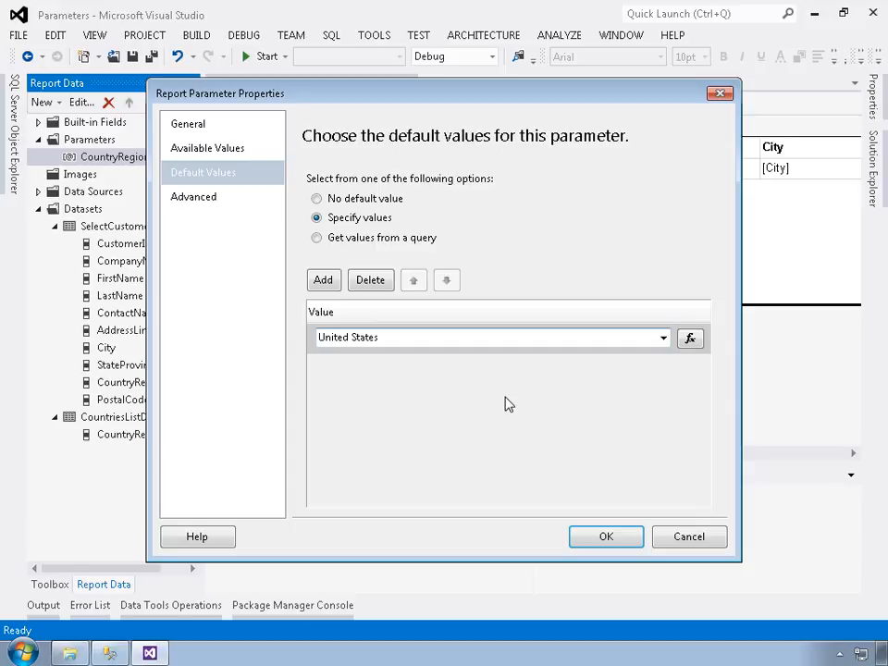
{"action": "left_click", "coordinate": [616, 540]}
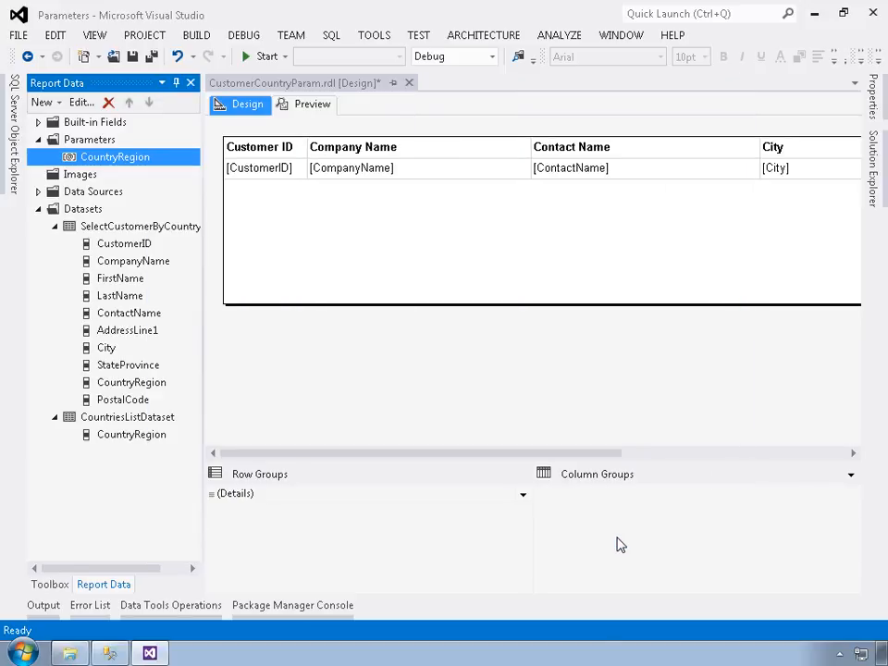
Step: Preview the report with the Report Data pane auto-hidden, run it for Canada and check the Country Region column
{"action": "left_click", "coordinate": [300, 107]}
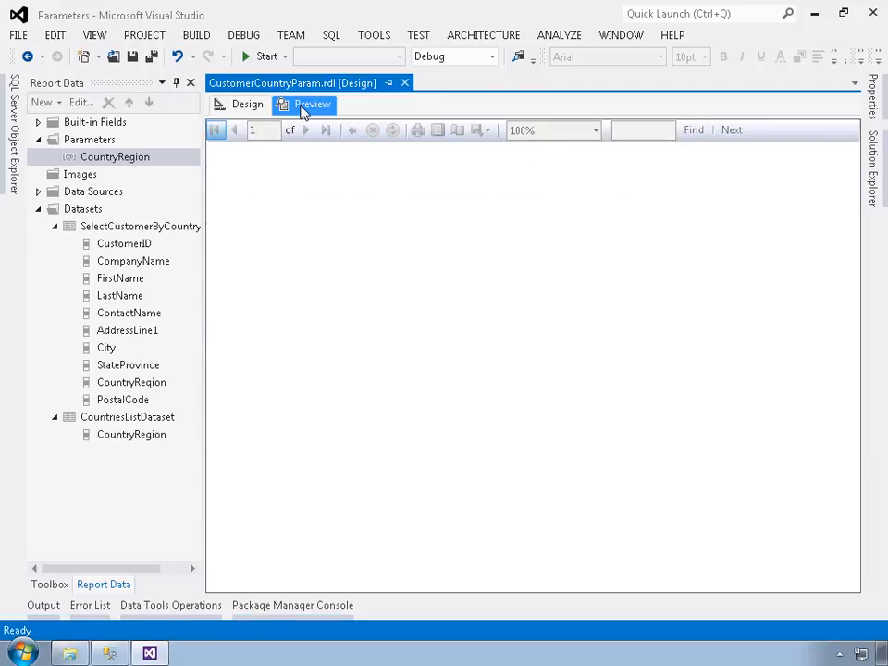
{"action": "left_click", "coordinate": [175, 83]}
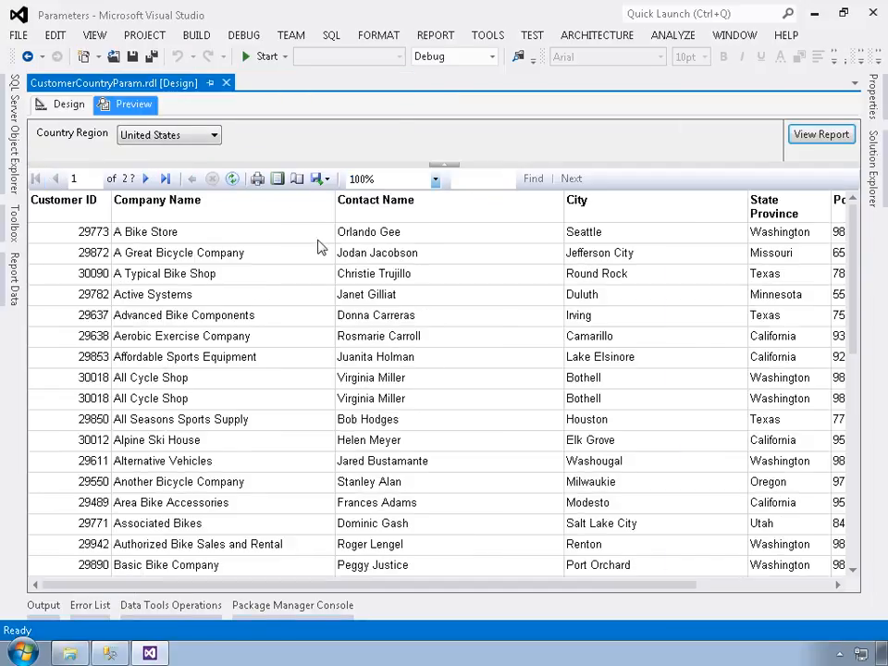
{"action": "left_click", "coordinate": [171, 138]}
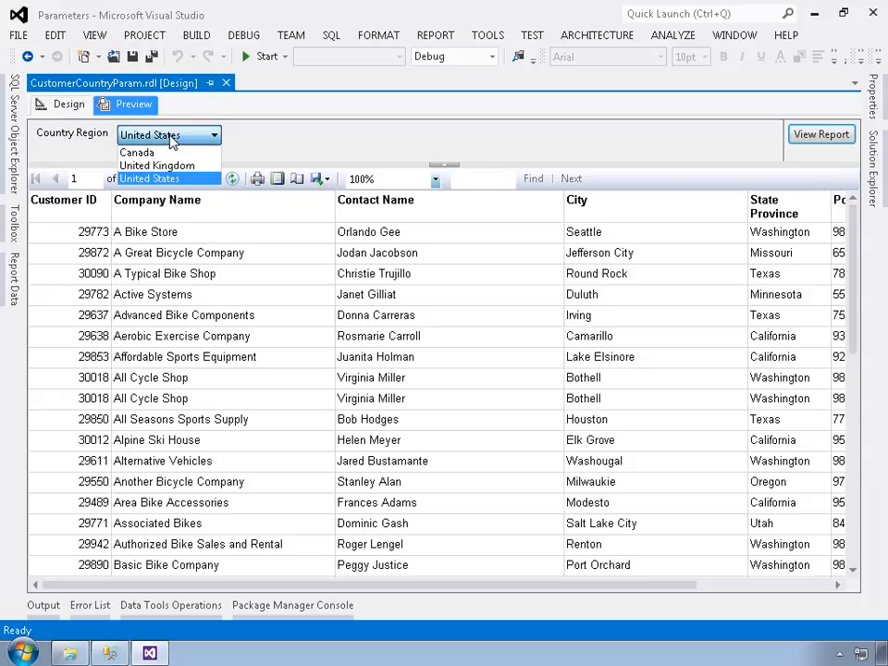
{"action": "left_click", "coordinate": [153, 153]}
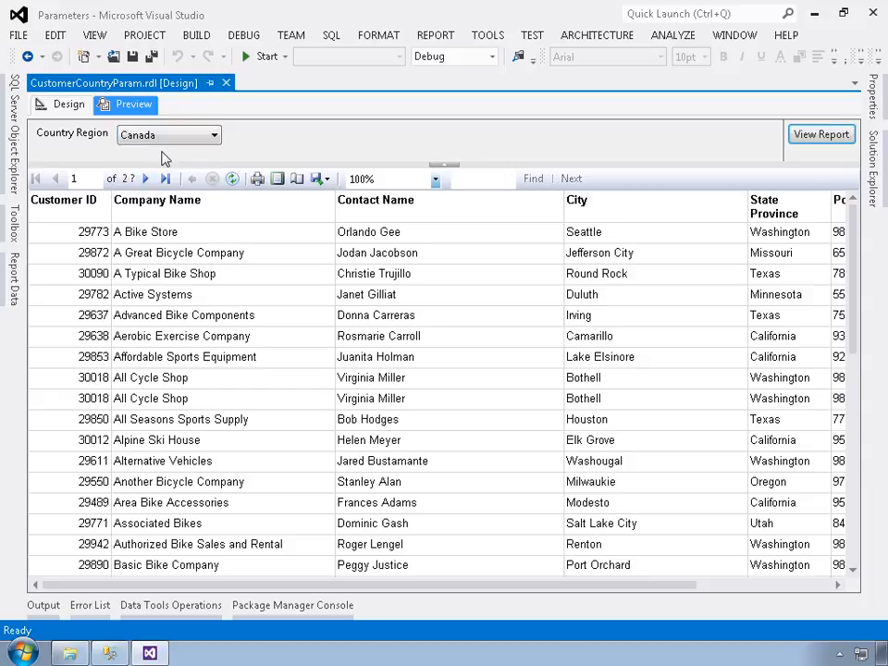
{"action": "left_click", "coordinate": [811, 138]}
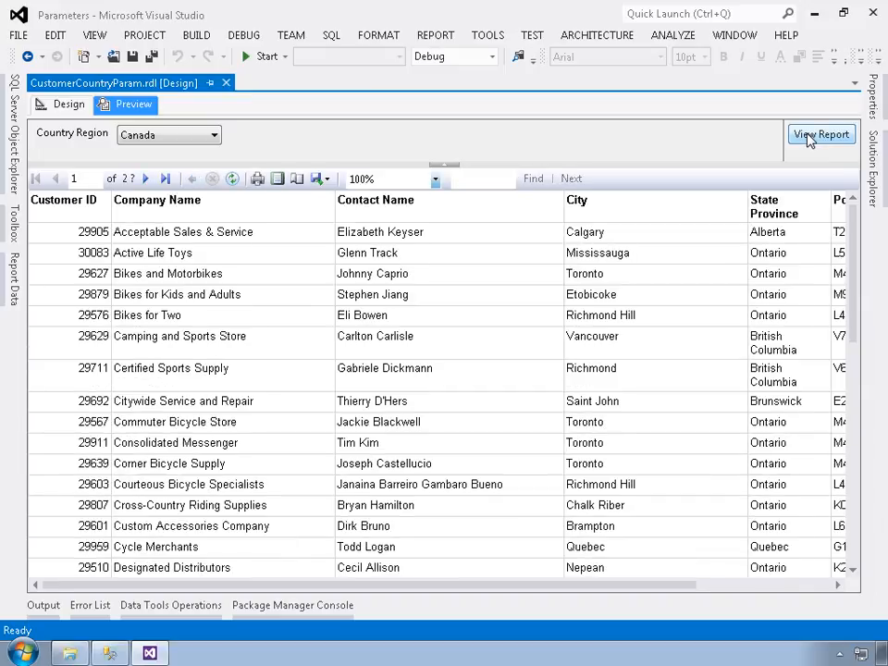
{"action": "left_click", "coordinate": [767, 585]}
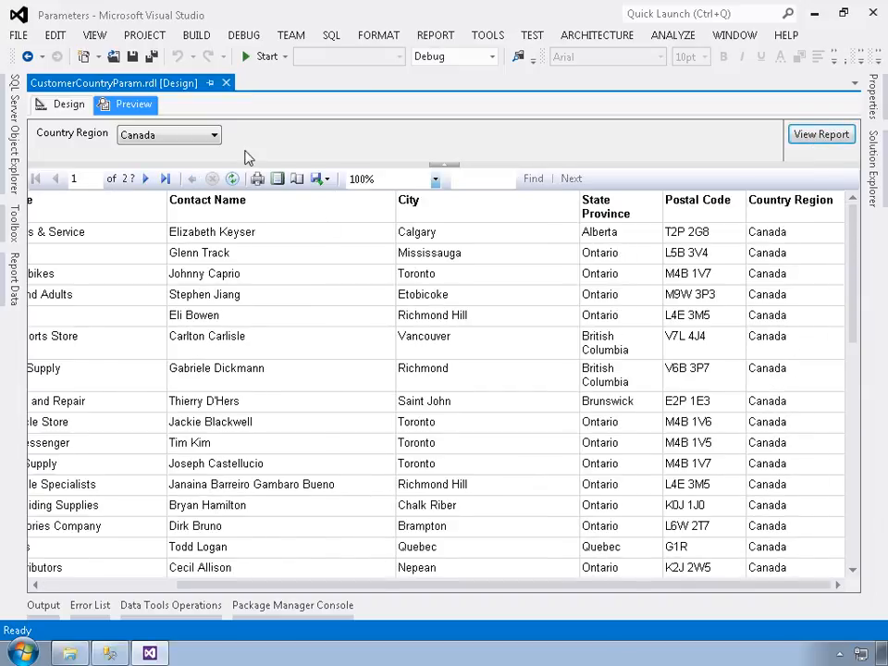
Step: Run the report preview for United Kingdom and check its Country Region column
{"action": "left_click", "coordinate": [190, 139]}
{"action": "left_click", "coordinate": [159, 165]}
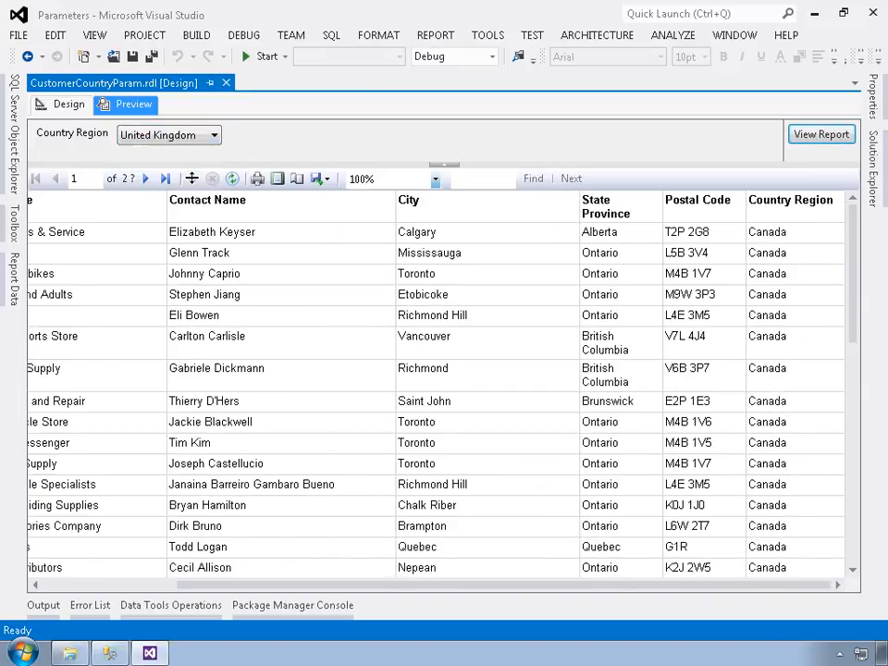
{"action": "left_click", "coordinate": [807, 137]}
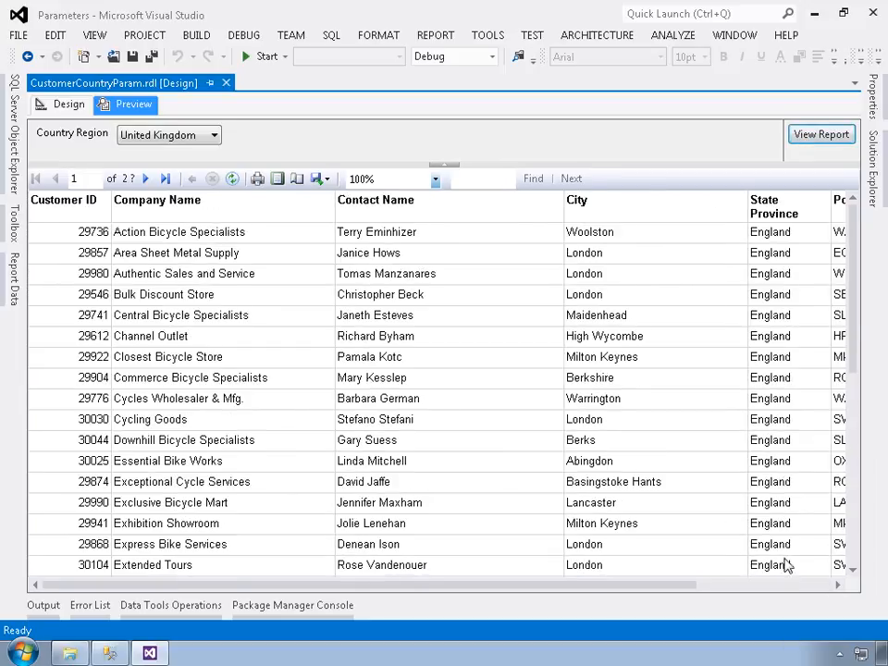
{"action": "left_click", "coordinate": [785, 586]}
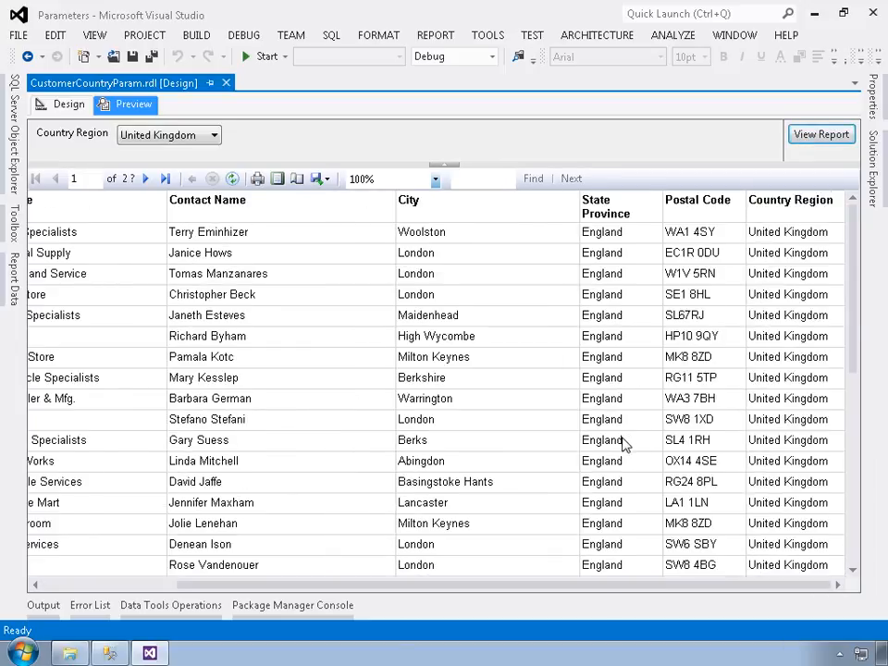